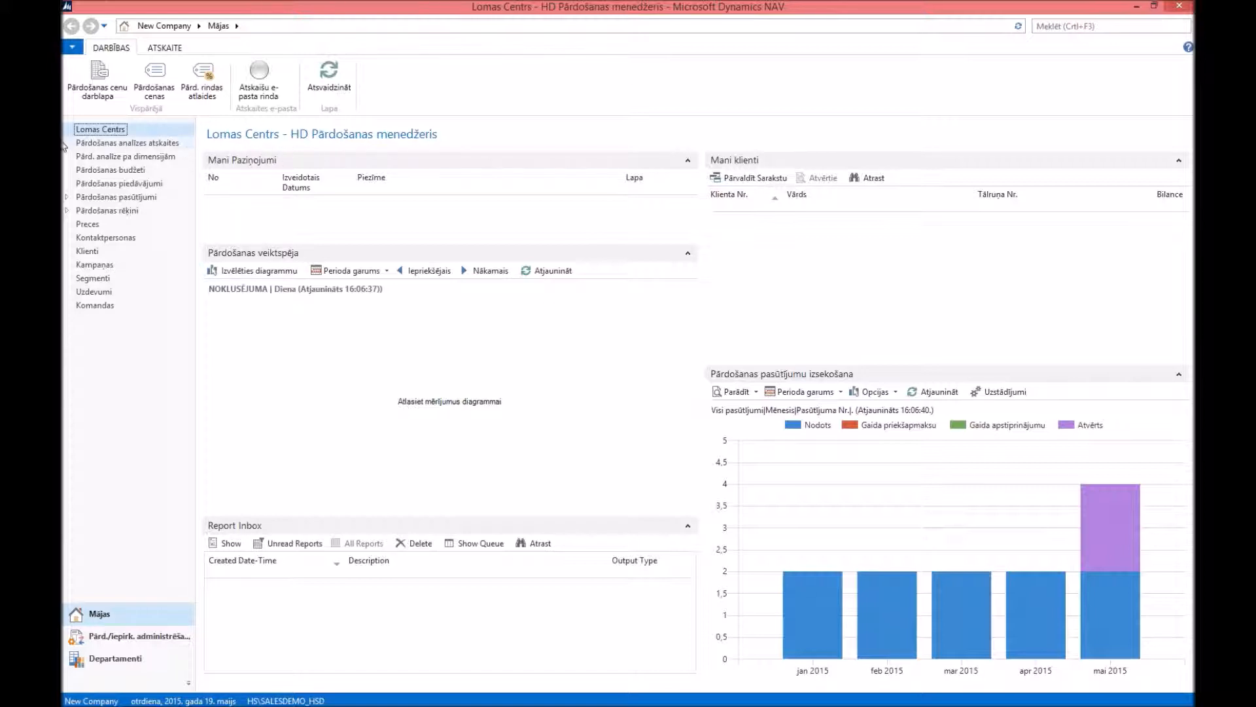
Open the sales orders list (Pārdošanas pasūtījumi) and create a new sales order.
left_click(107, 199)
left_click(108, 197)
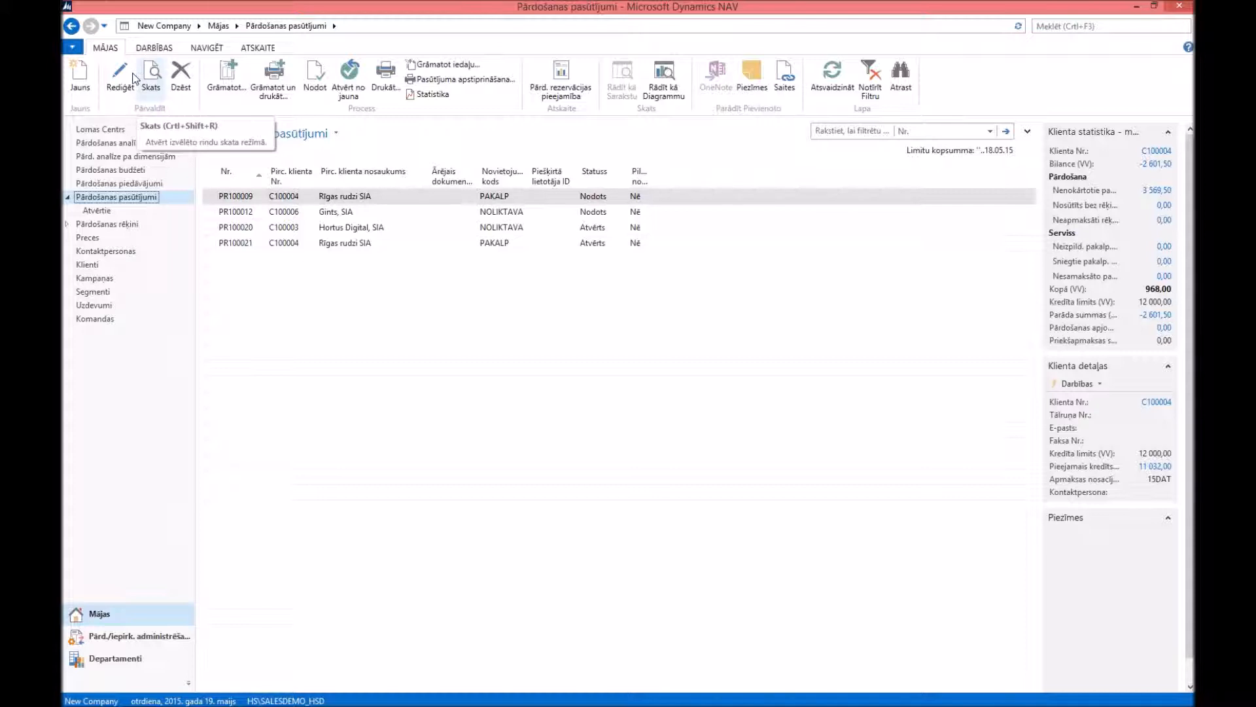
left_click(82, 77)
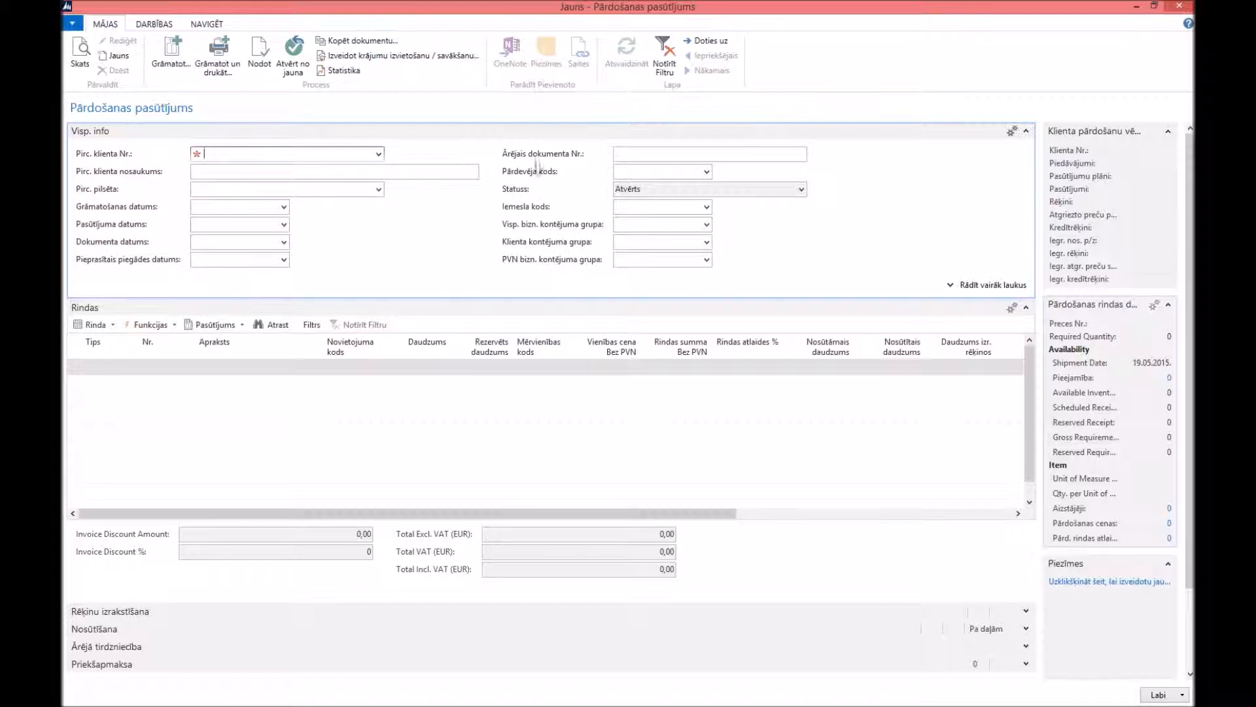
Set the order's customer to Ziemeļi, SIA, accepting the credit limit check, and set the requested delivery date to 22.05.2015.
left_click(383, 156)
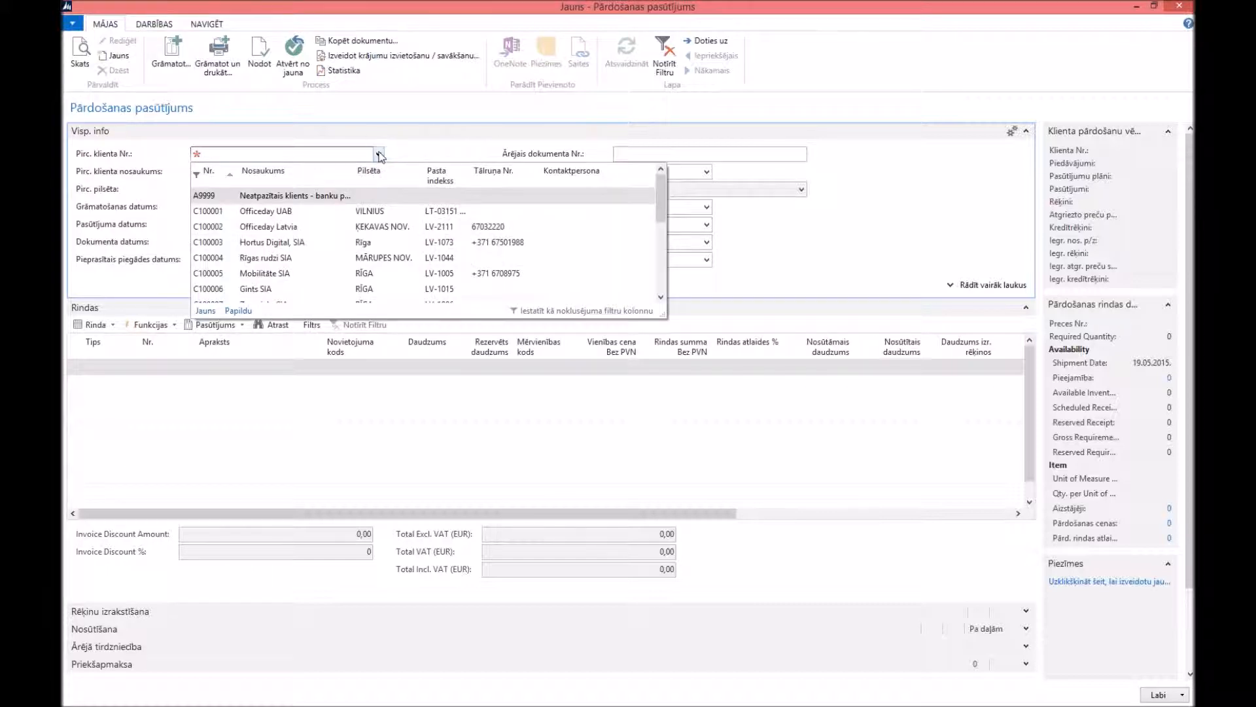
left_click(300, 178)
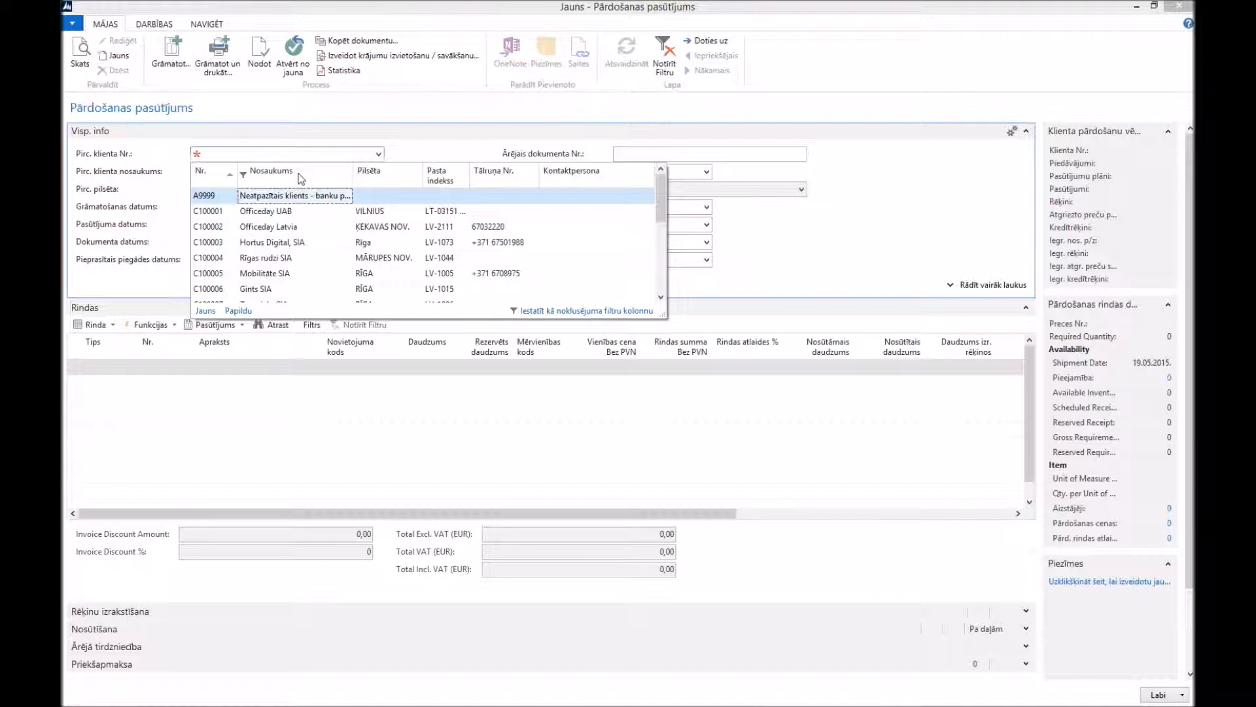
type("zi")
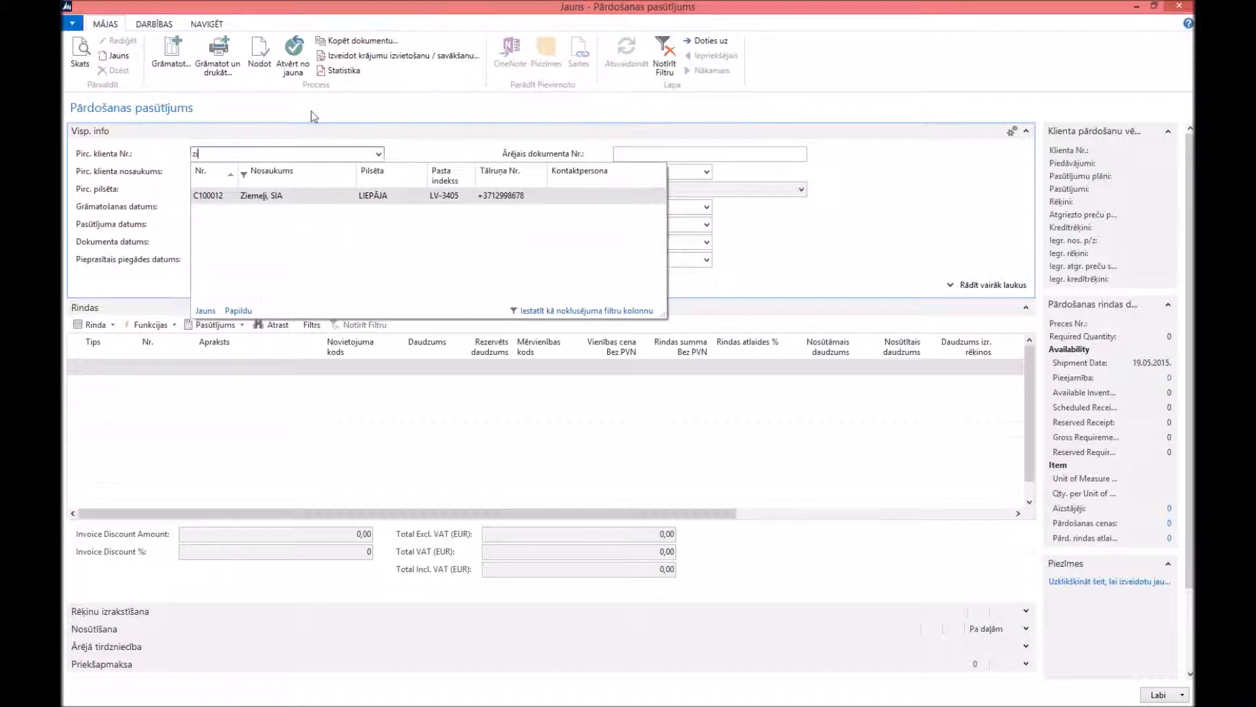
left_click(275, 195)
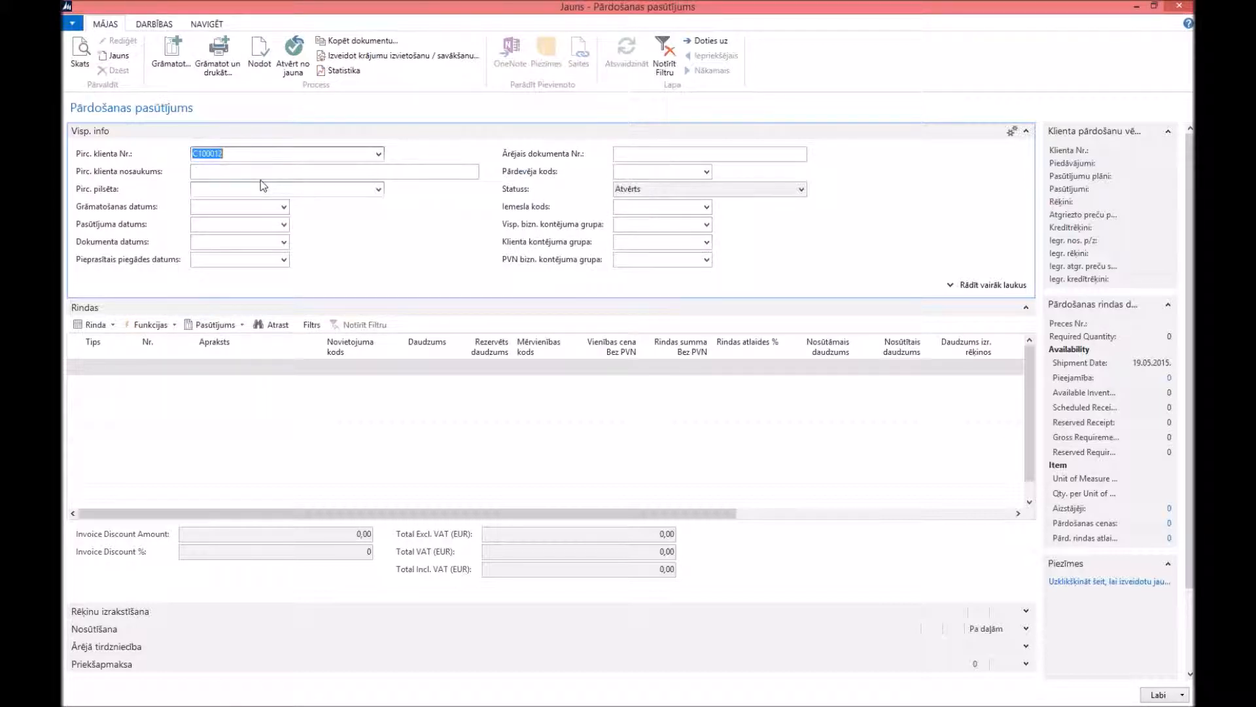
left_click(248, 169)
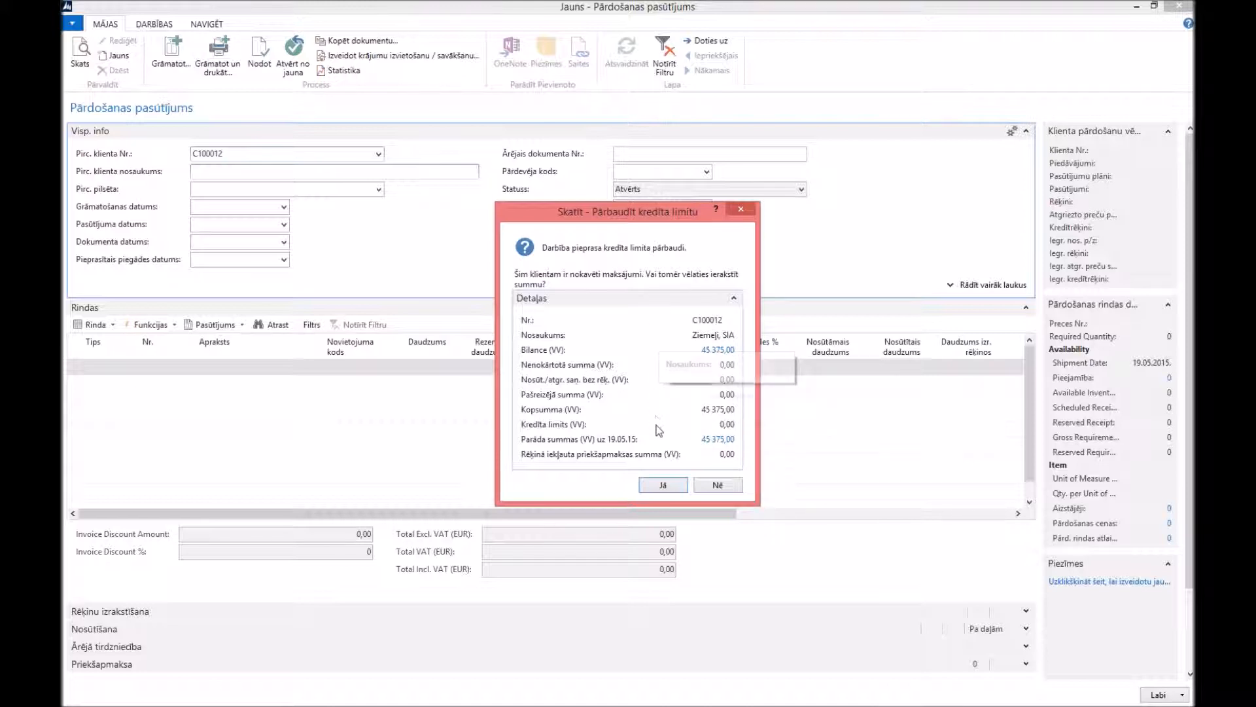
left_click(663, 484)
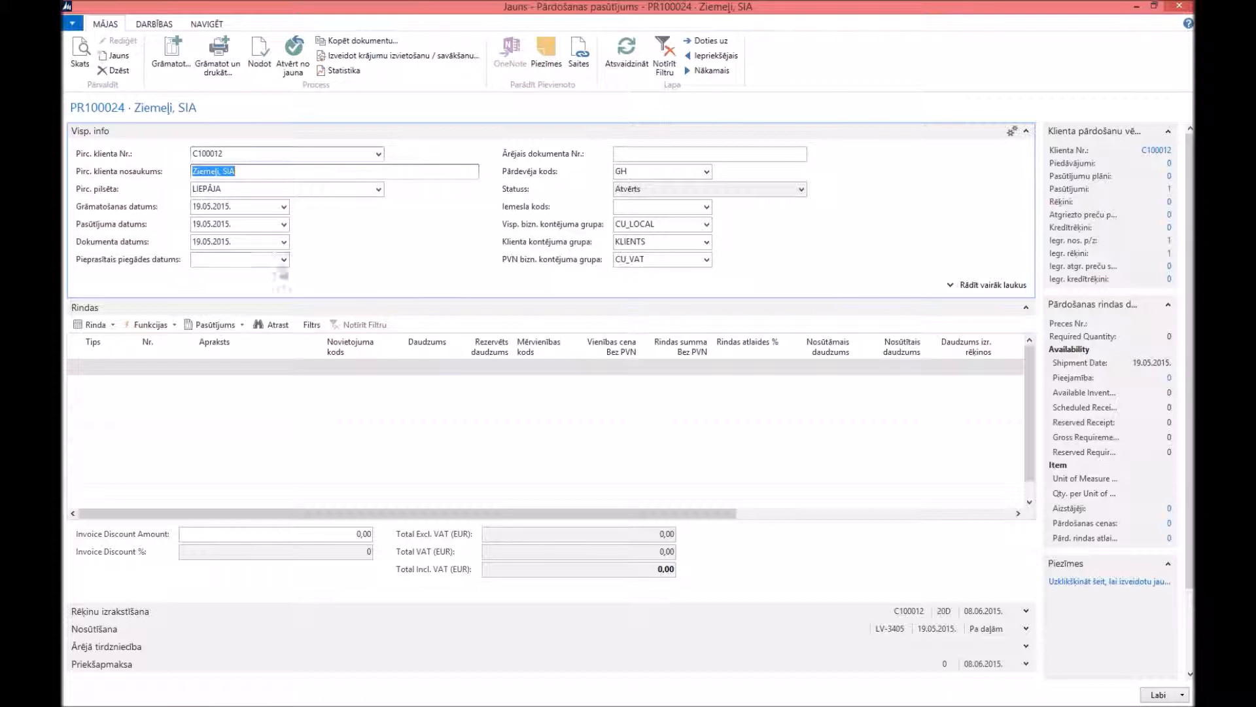
left_click(284, 262)
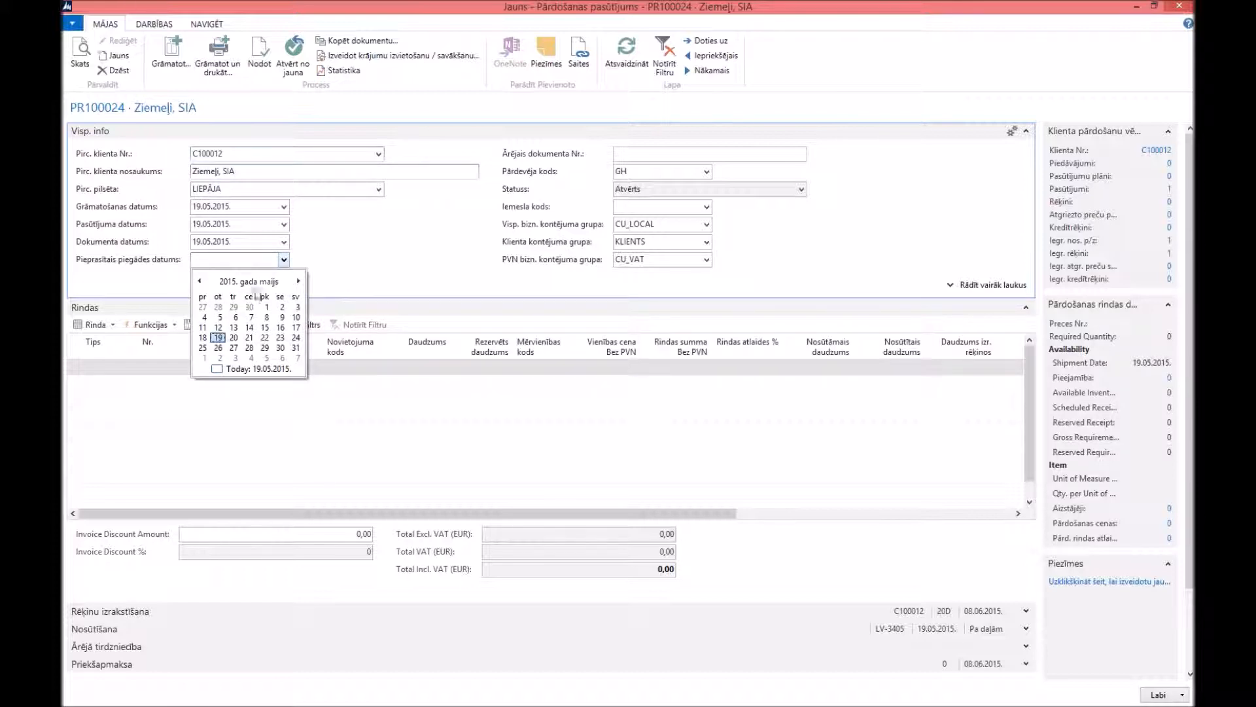
left_click(265, 337)
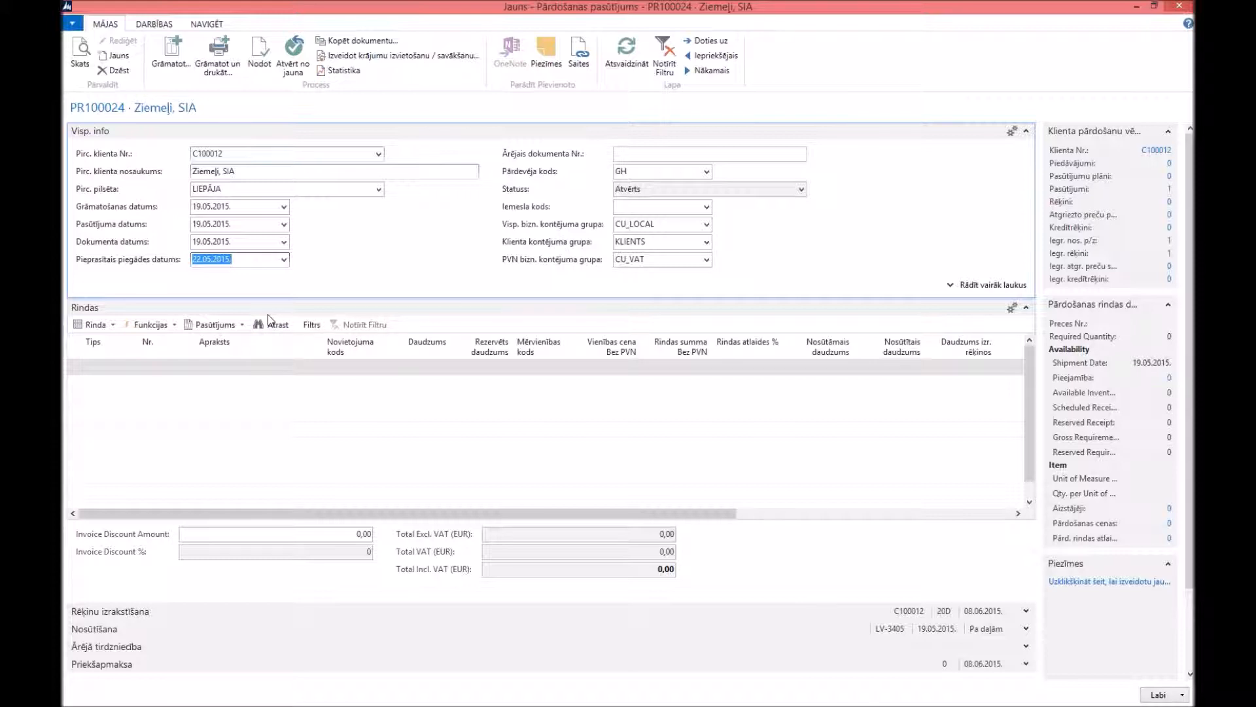
Add an order line of type Prece for item PR100004, Atvilkņu skapis.
left_click(104, 368)
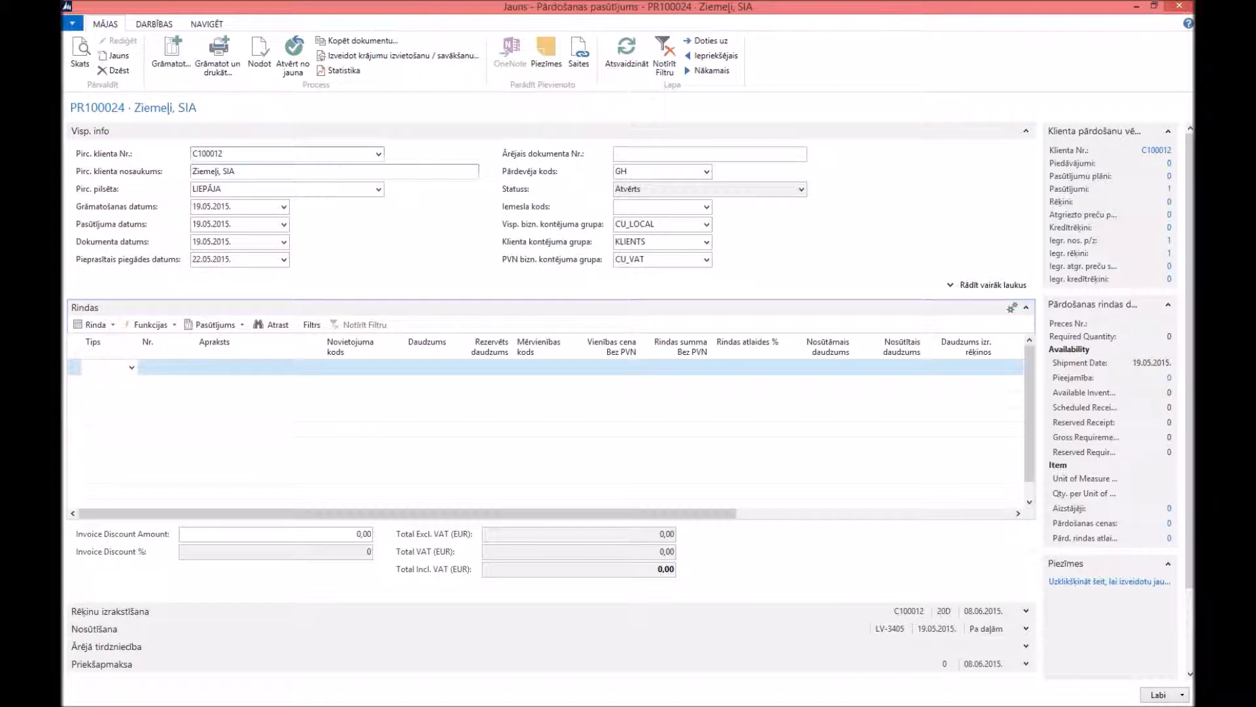
left_click(131, 369)
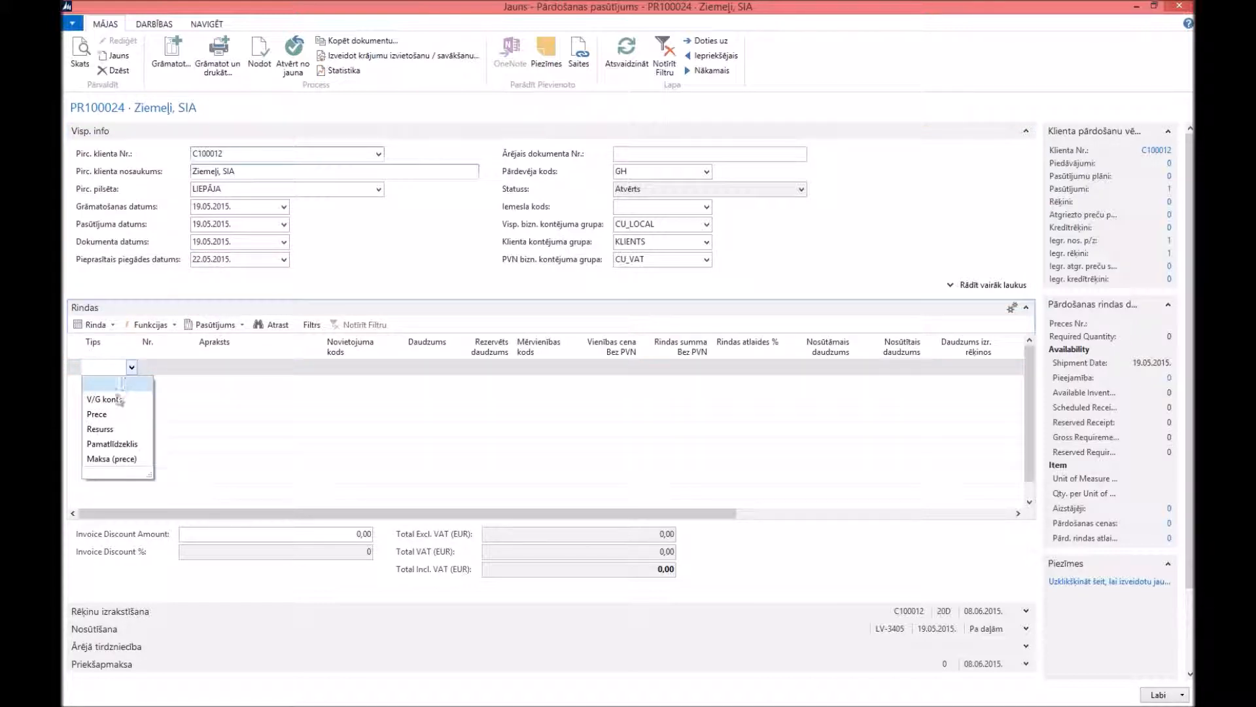
left_click(99, 414)
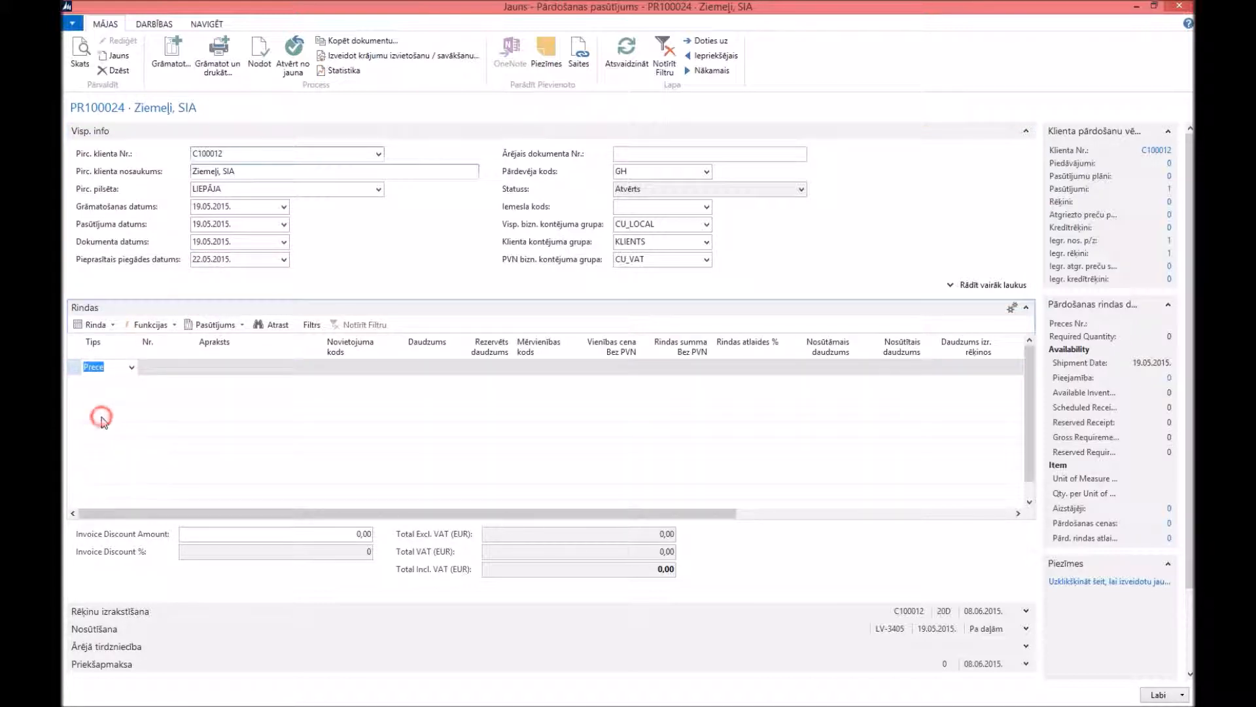
left_click(159, 369)
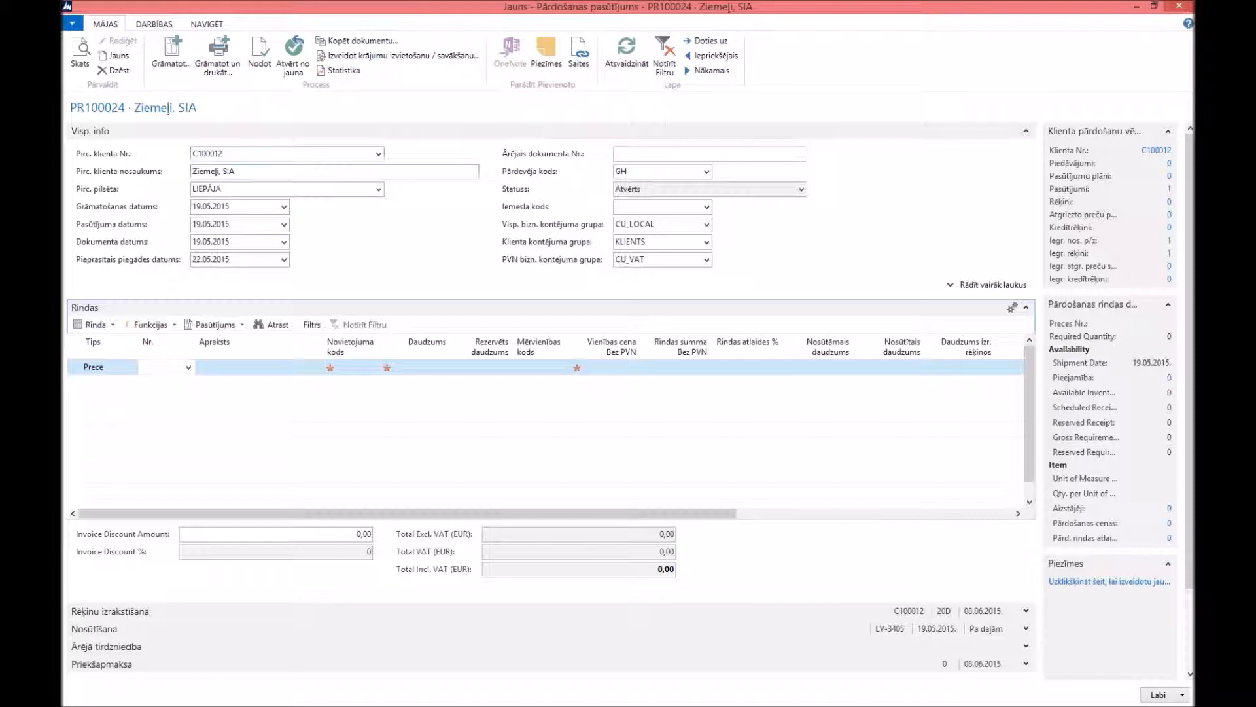
left_click(197, 369)
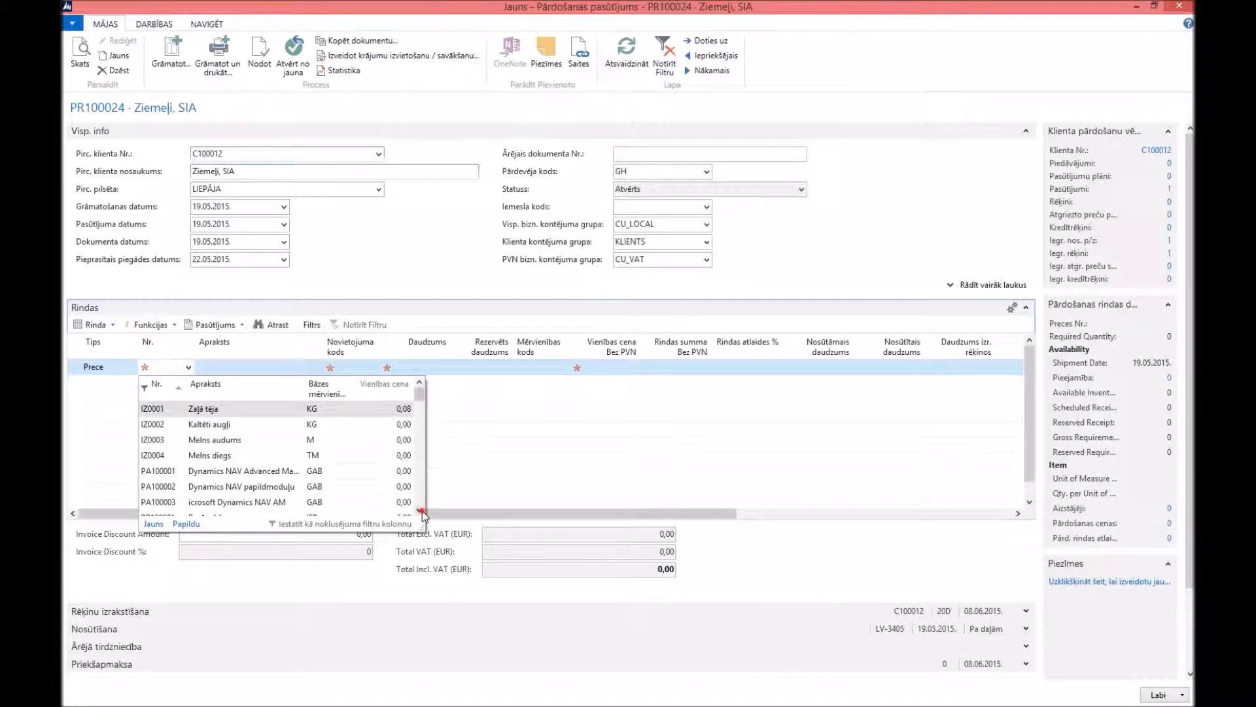
left_click(420, 510)
left_click(420, 510)
left_click(419, 510)
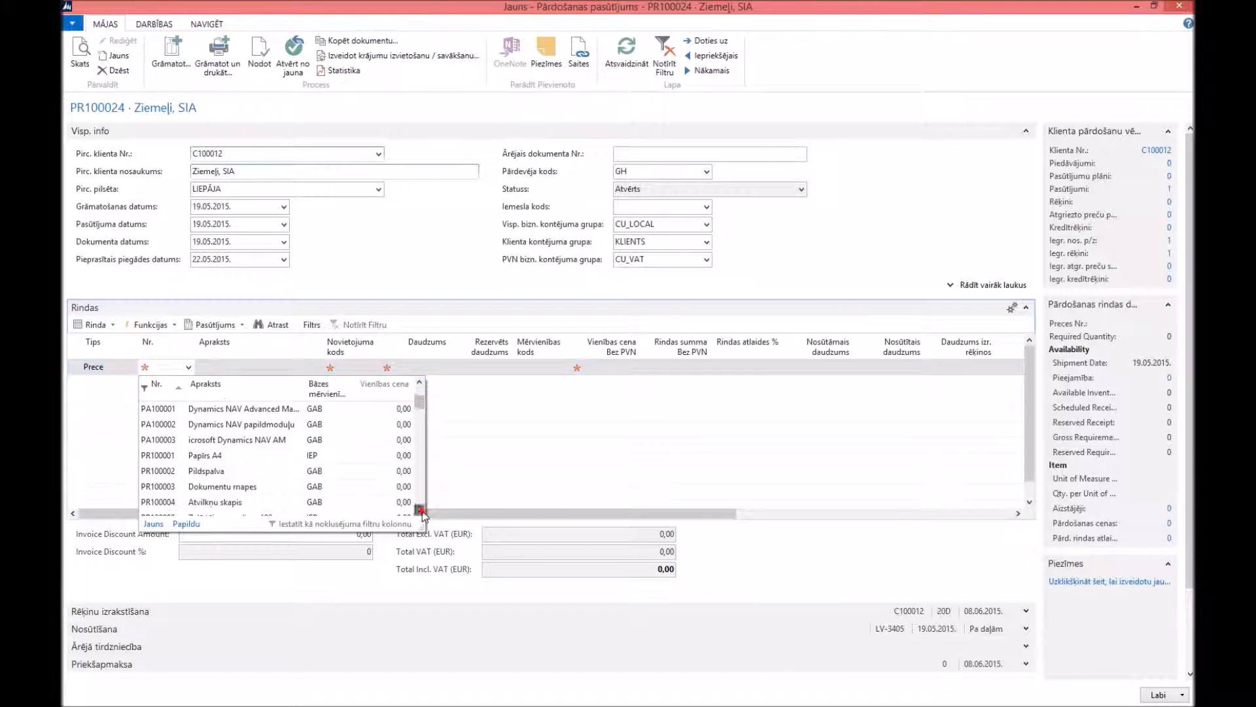
left_click(209, 482)
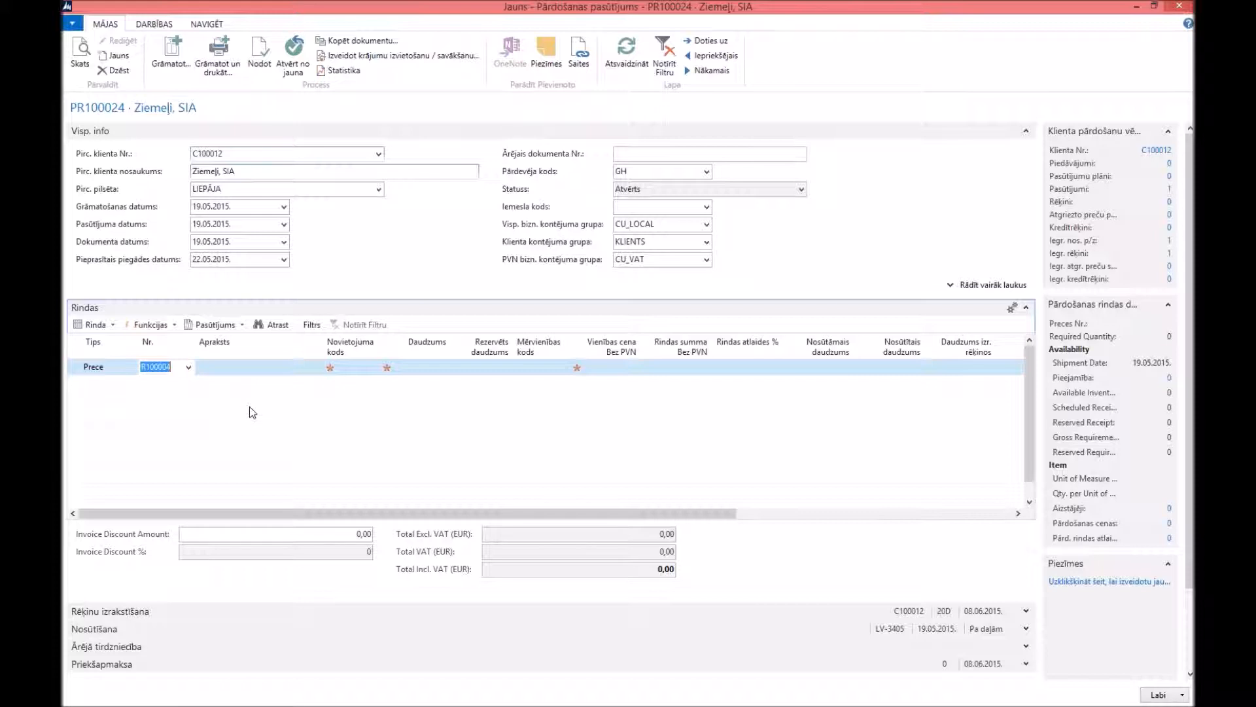
left_click(249, 369)
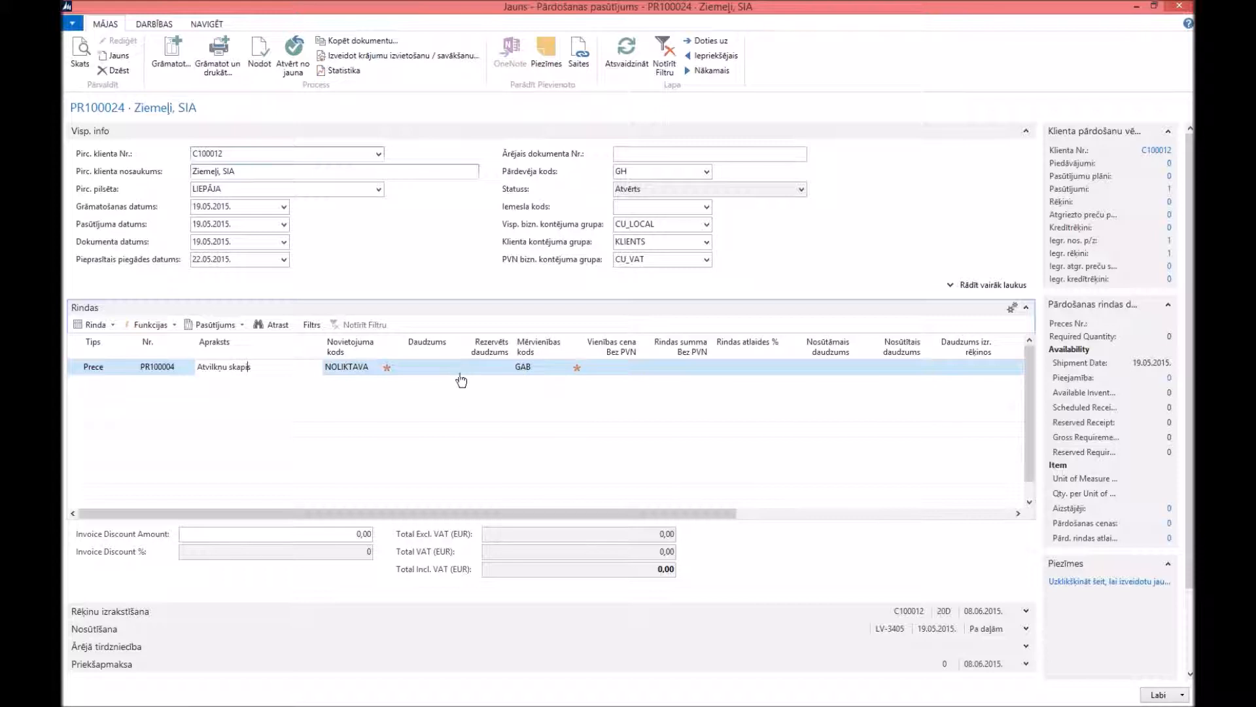
Set the line's quantity to 250, accepting the availability check, and its unit price excluding VAT to 150, finishing the order.
left_click(424, 367)
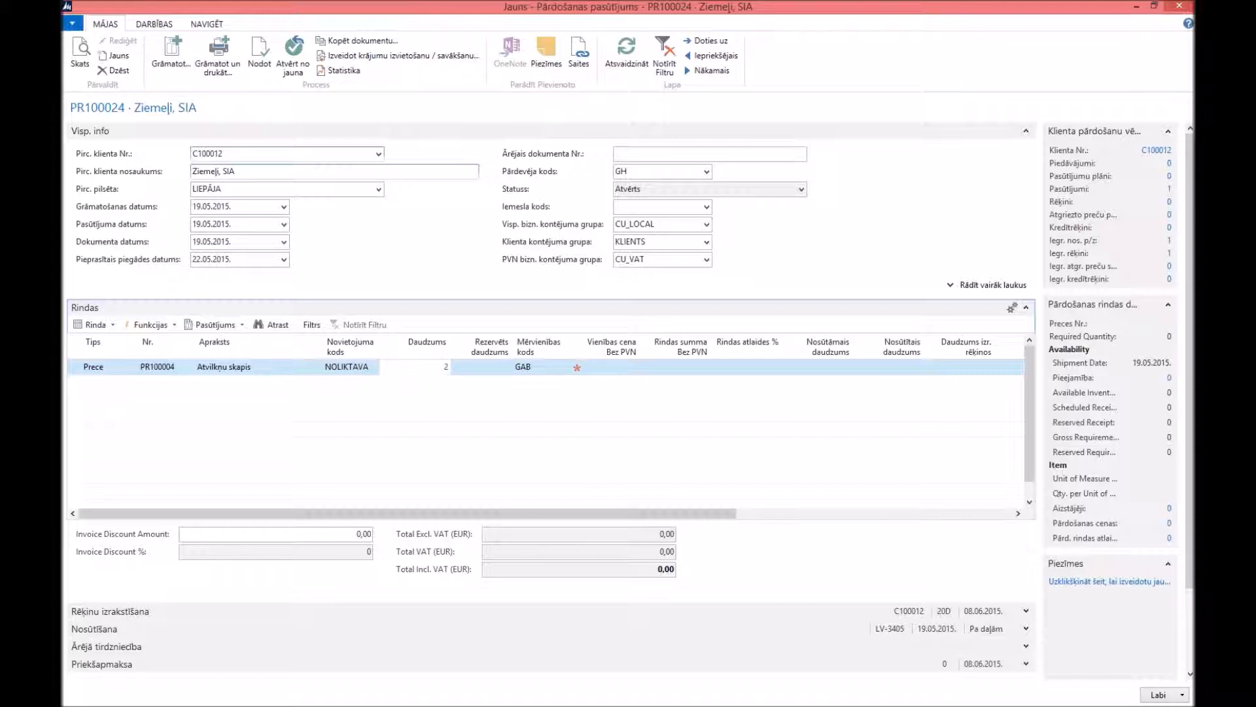
type("250")
key("Tab")
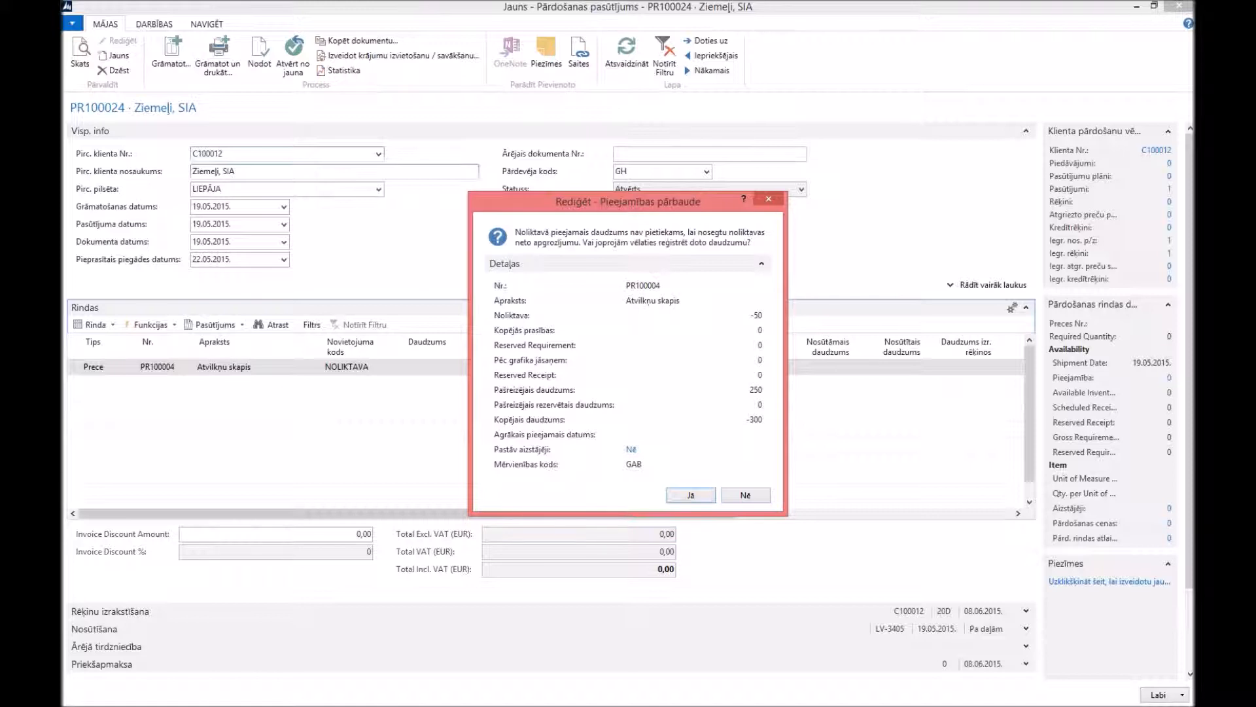
left_click(685, 492)
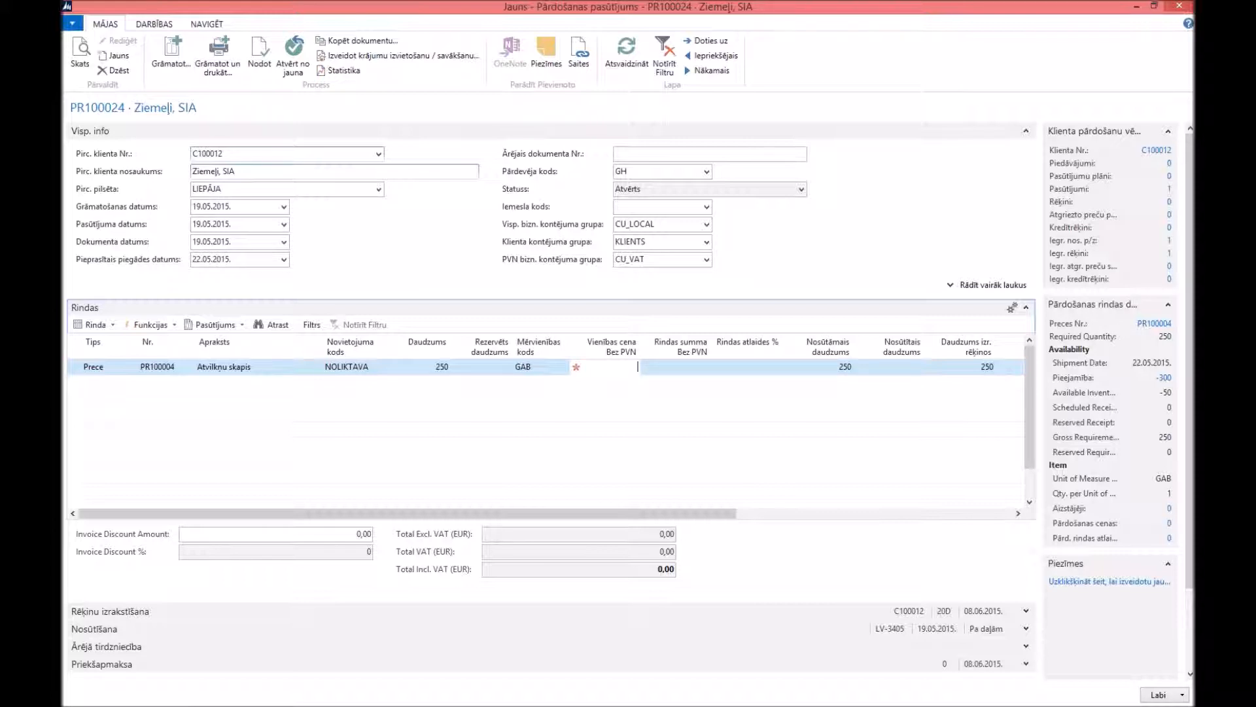
type("150")
key("Tab")
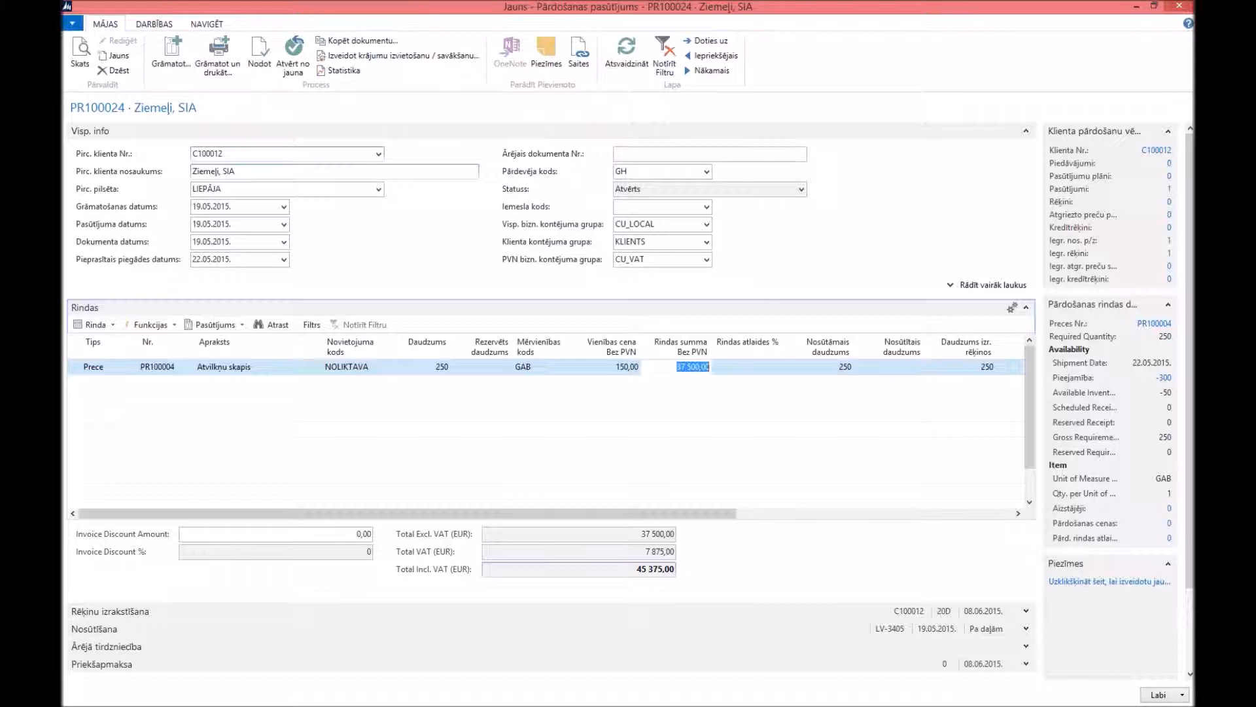
left_click(1157, 694)
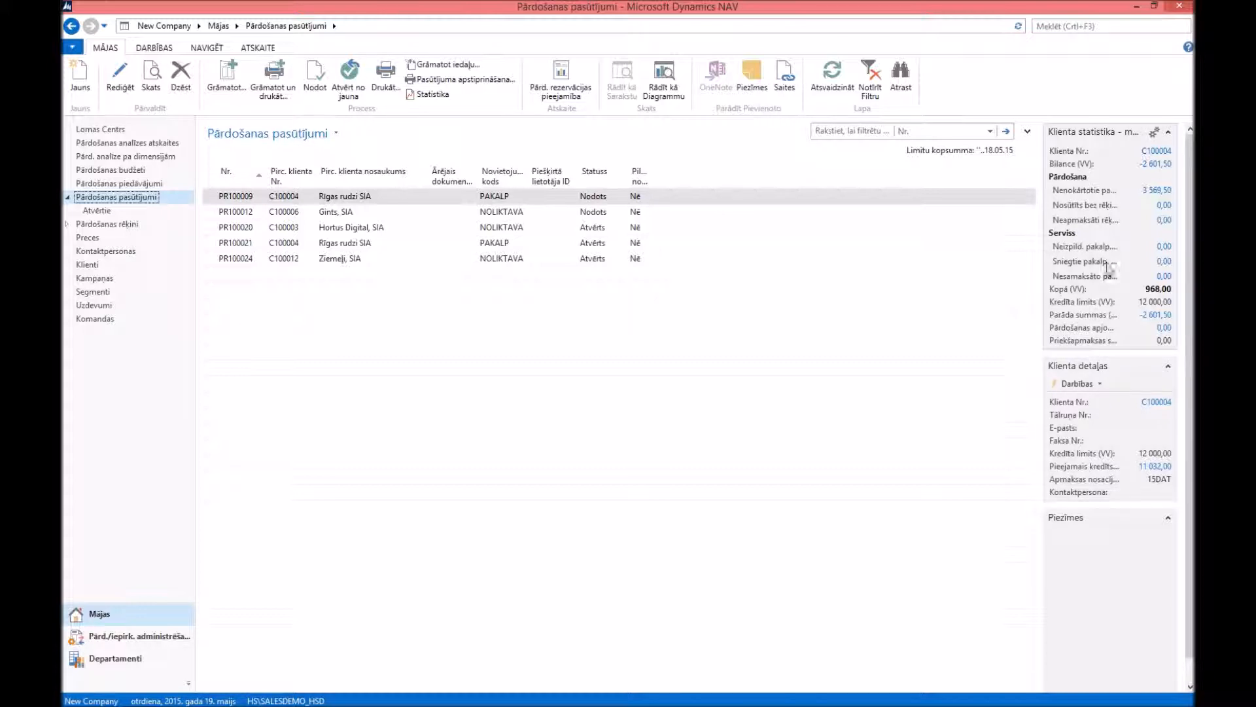
Search for "iepirkuma pas" and open the purchase orders list (Iepirkuma pasūtījumi) under Departamenti/Iepirkumi/Plānošana.
left_click(1037, 26)
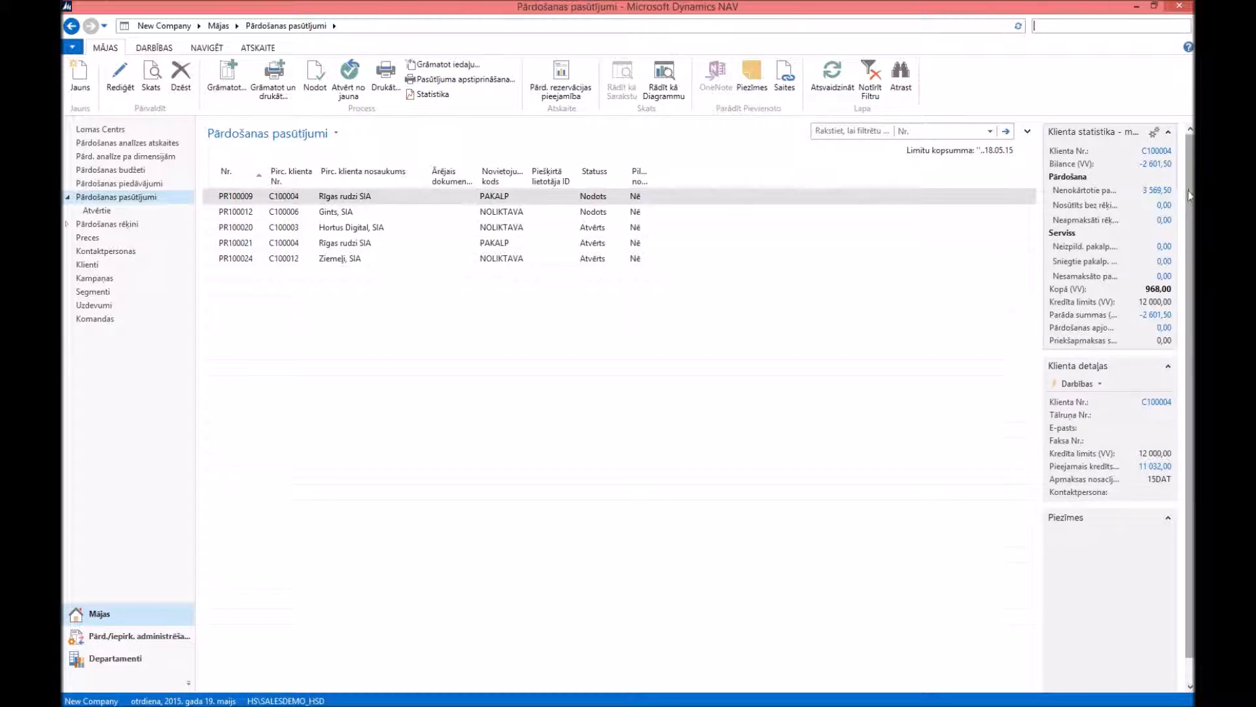
type("ie")
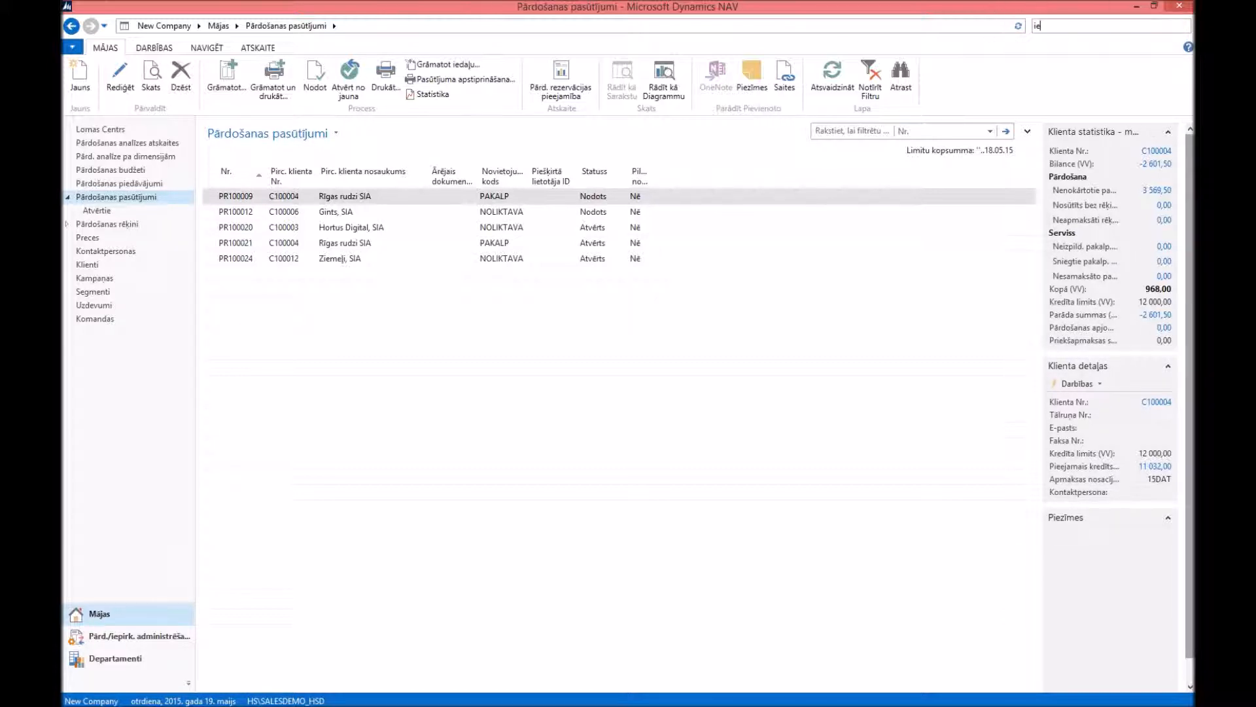
type("pirkuma ")
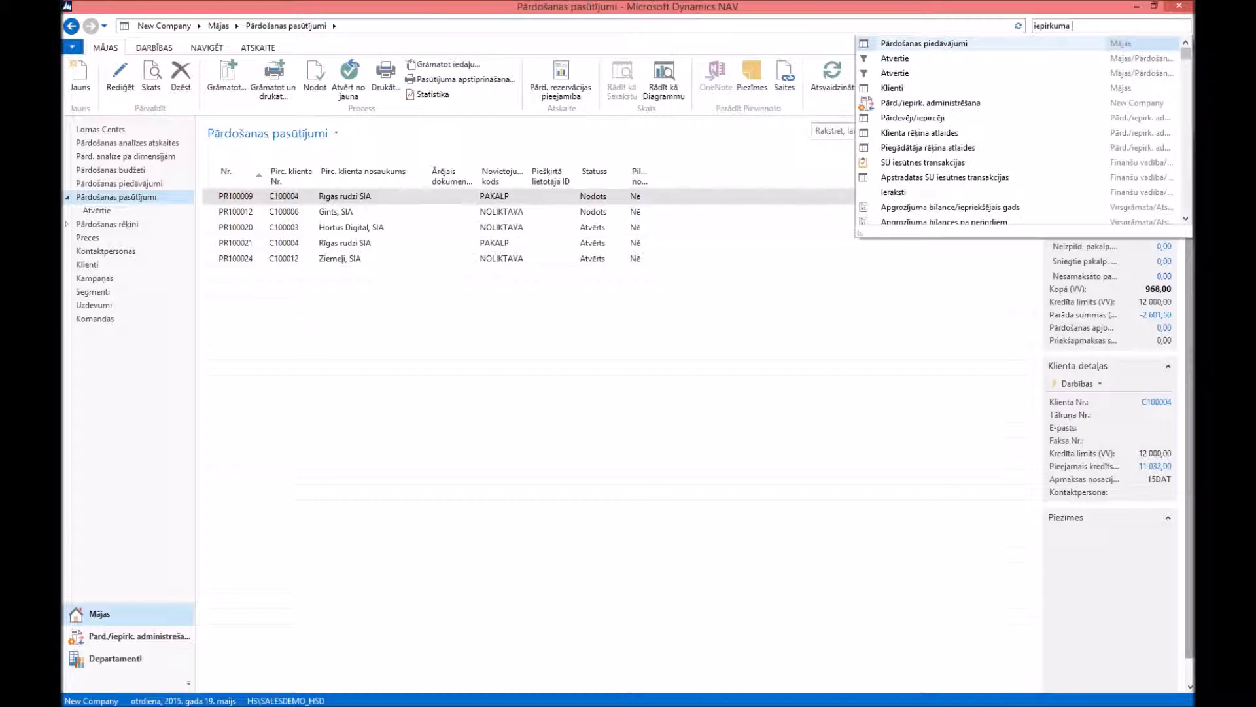
type("pas")
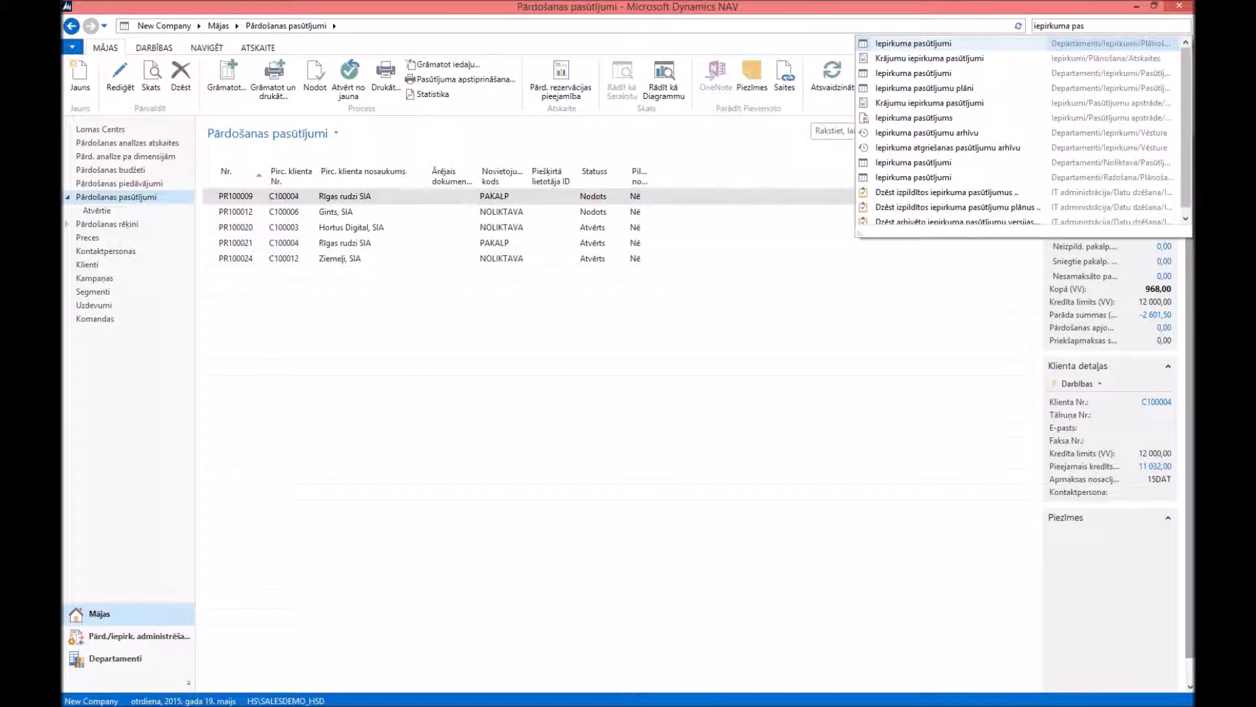
left_click(913, 45)
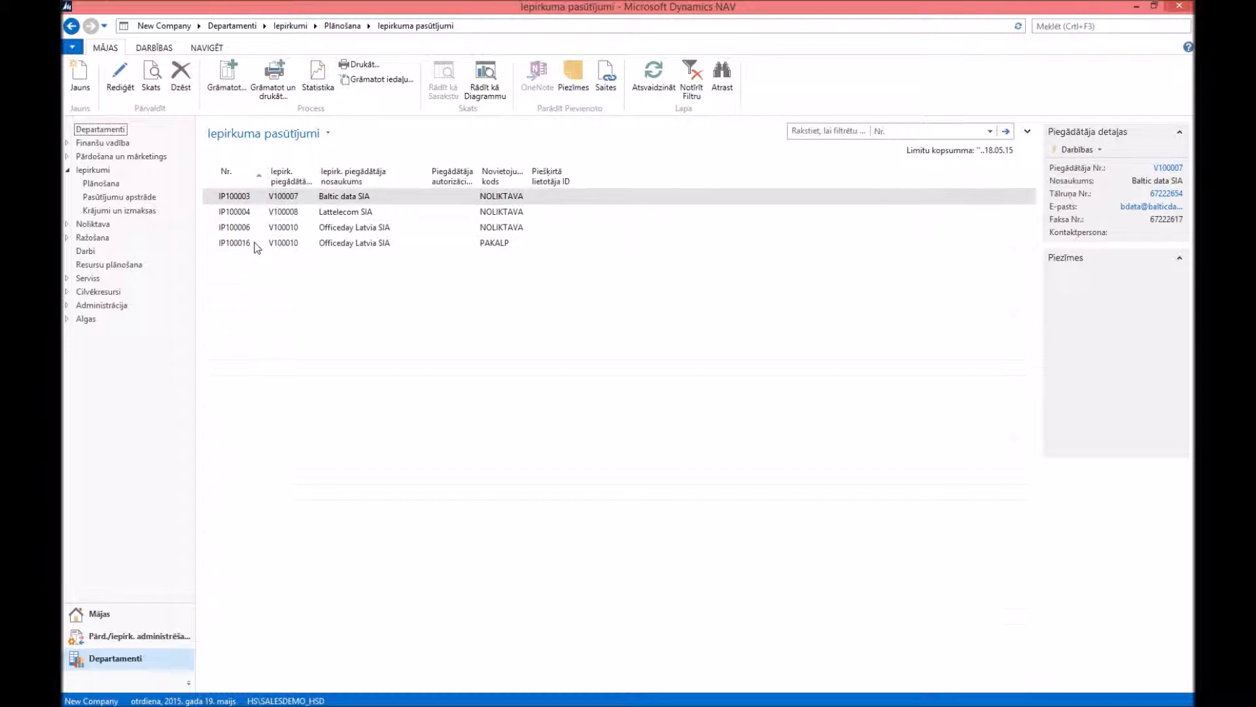
Create a new purchase order and expand its lines section (Rindas).
left_click(81, 77)
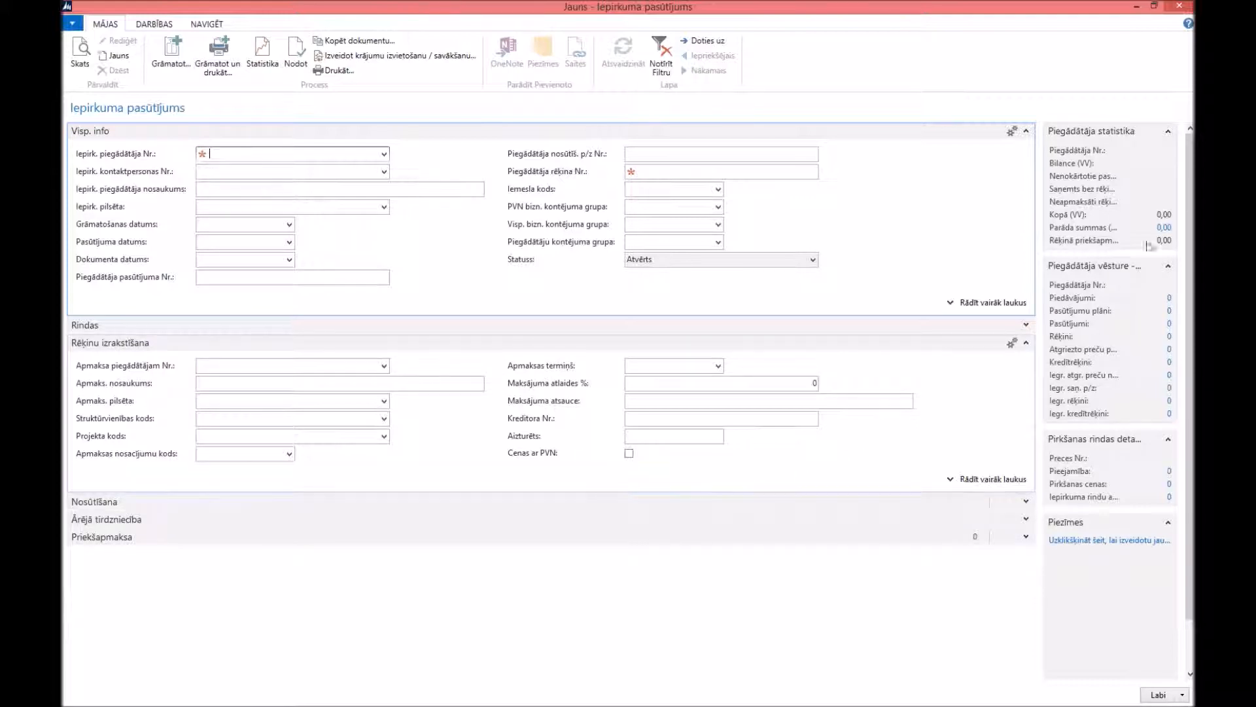
left_click(1025, 325)
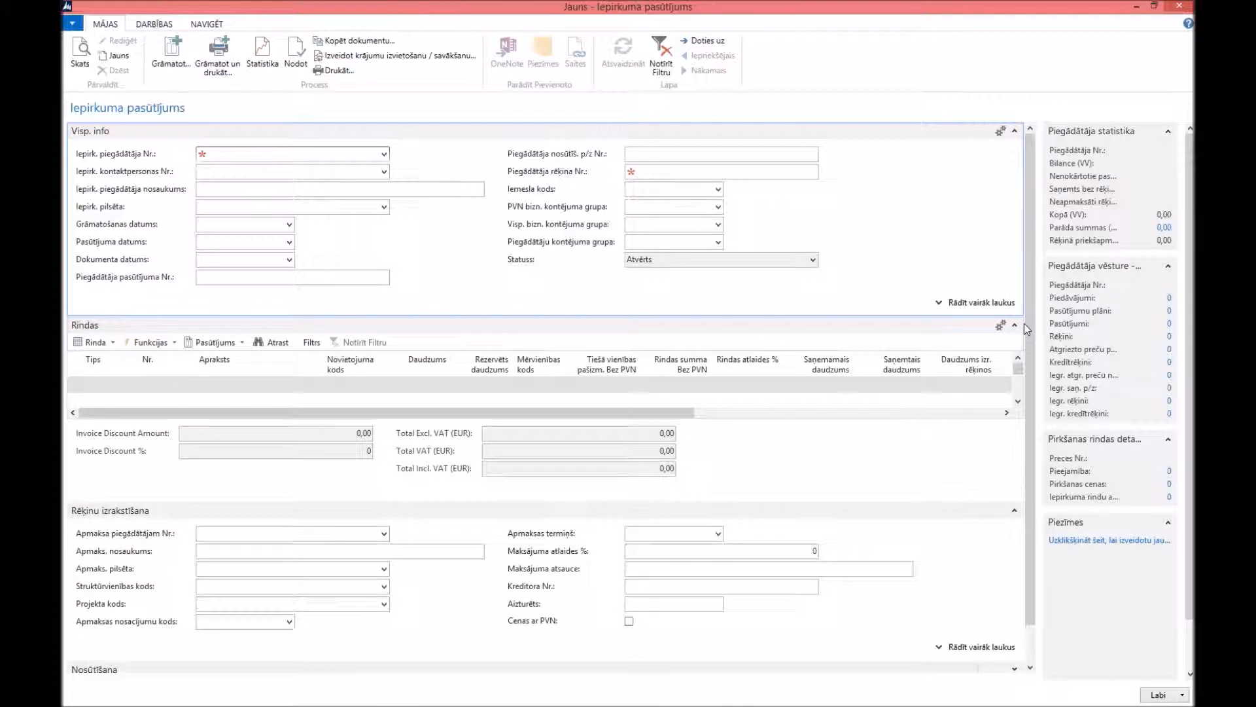